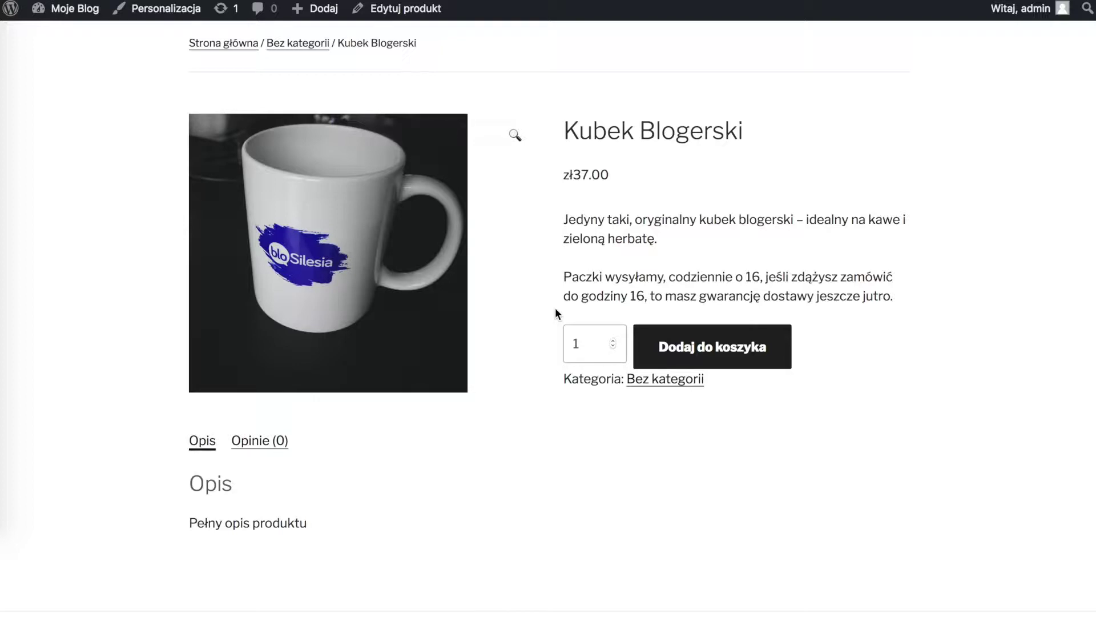
# Step: Switch to beTimes and create a new countdown counter named "Cykliczny"
pyautogui.scroll(-1, 557, 313)
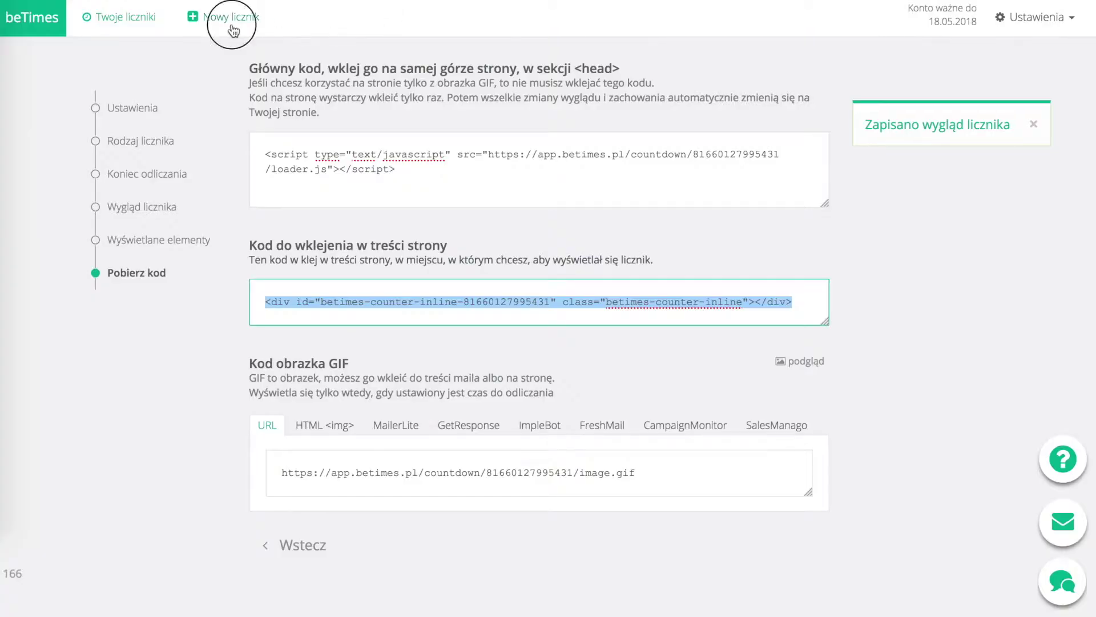
pyautogui.click(230, 22)
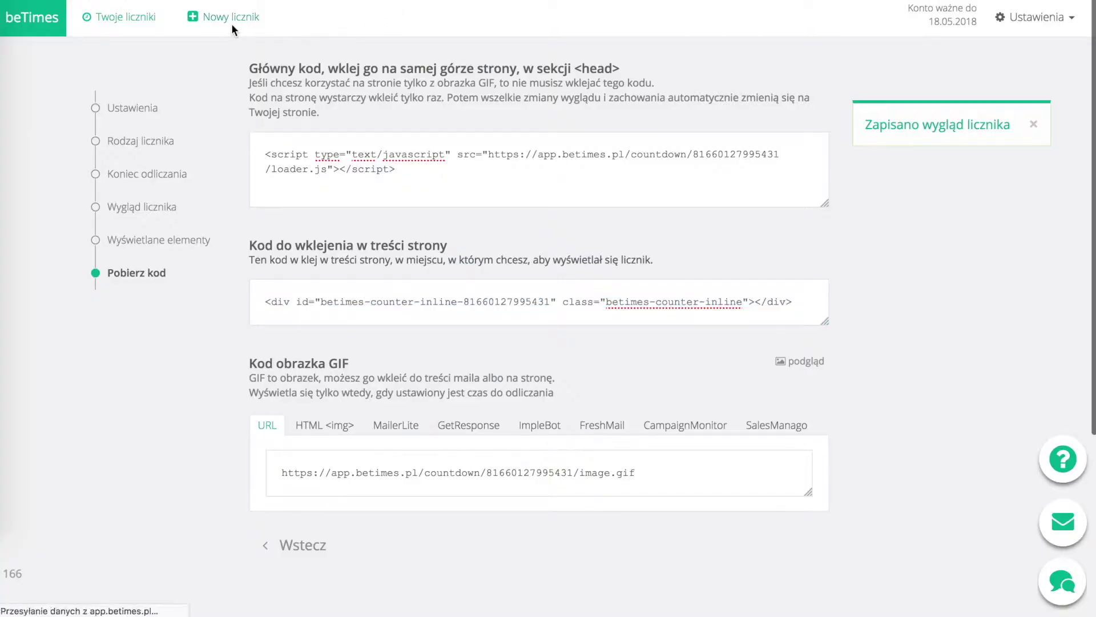
pyautogui.write('Cykliczne')
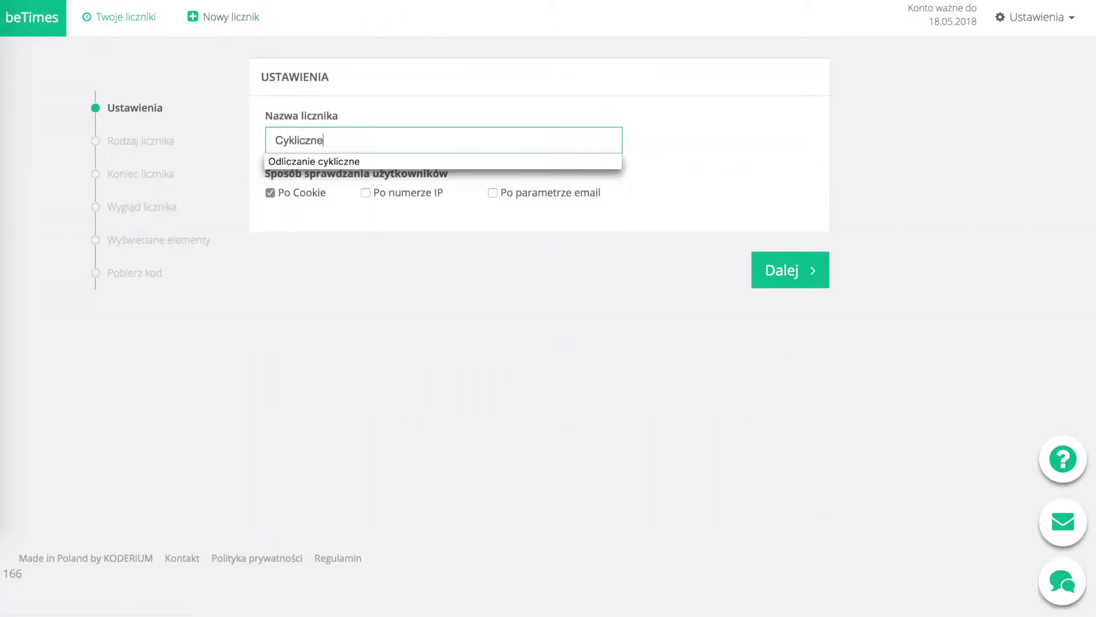
pyautogui.press('BackSpace')
pyautogui.write('y')
pyautogui.press('Escape')
pyautogui.click(798, 271)
# Step: Set up a "Cykliczny codzienny" schedule for the counter, with Monday ending at 18:00 and Friday disabled
pyautogui.click(476, 140)
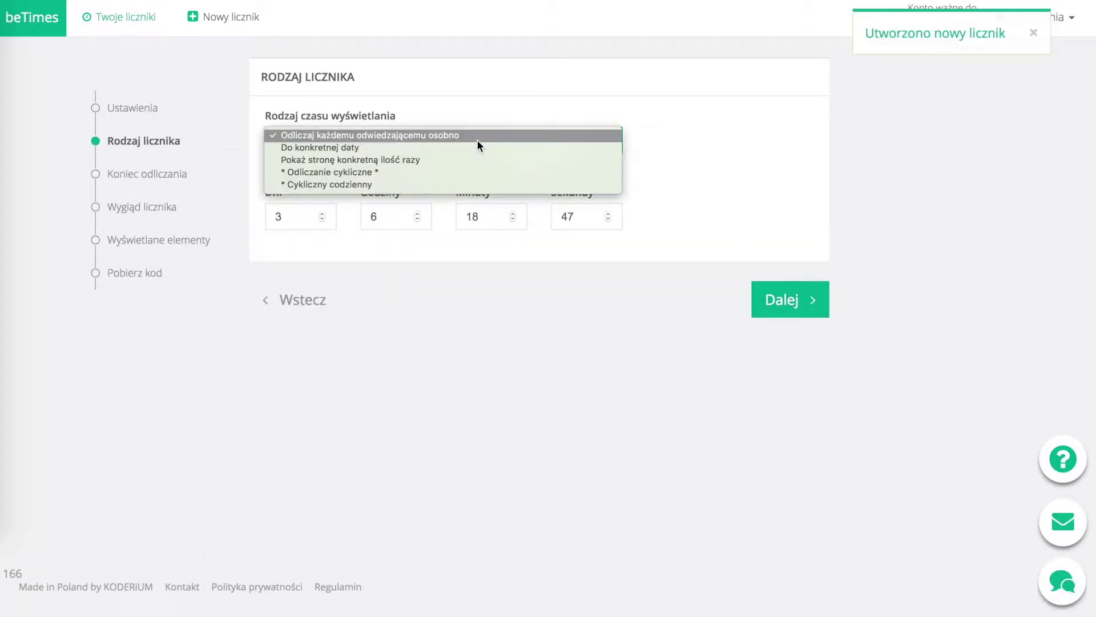
pyautogui.click(427, 184)
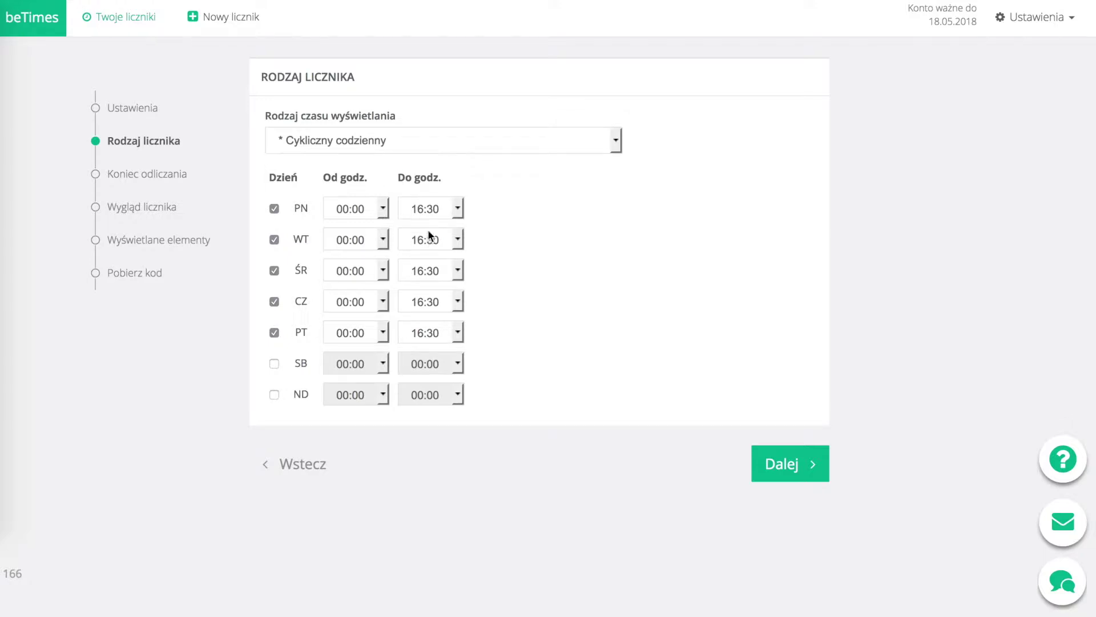
pyautogui.click(436, 207)
pyautogui.scroll(-2, 423, 331)
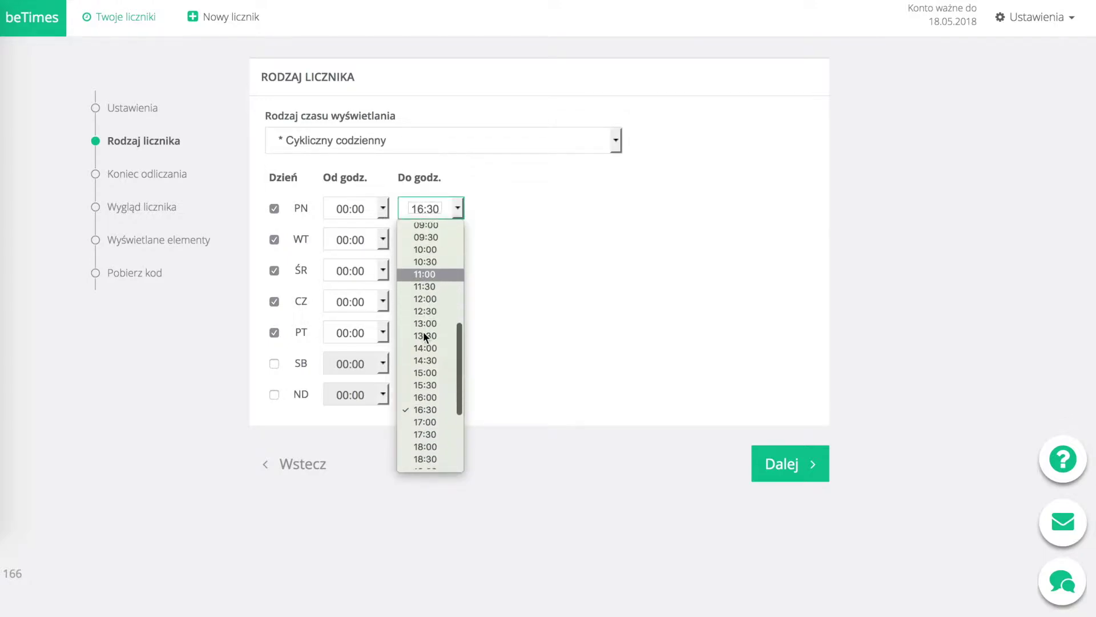
pyautogui.click(434, 442)
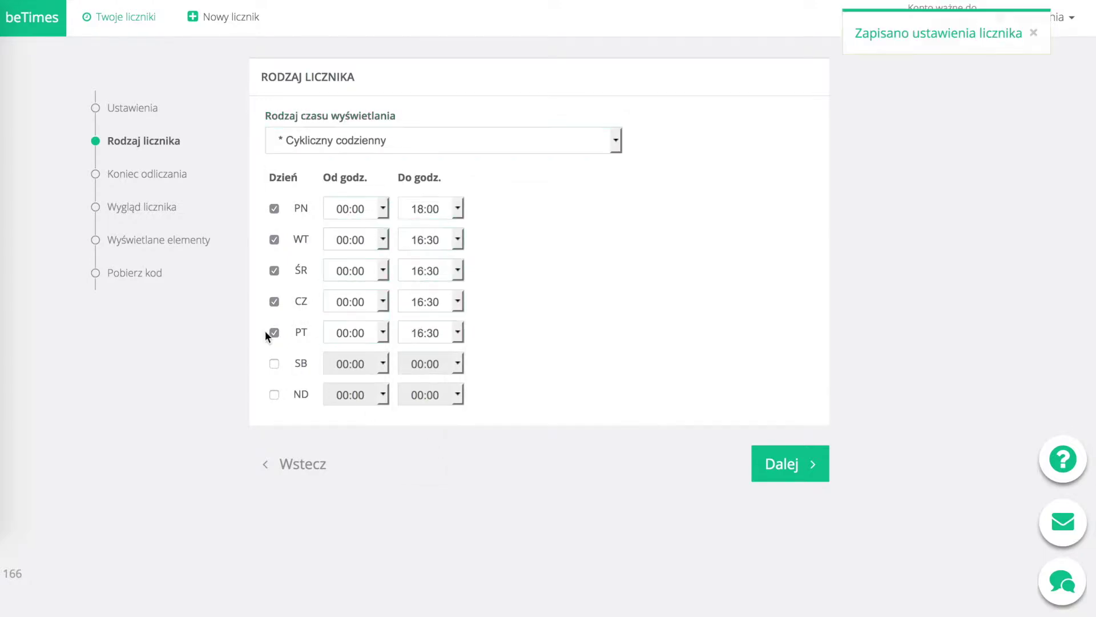
pyautogui.click(274, 333)
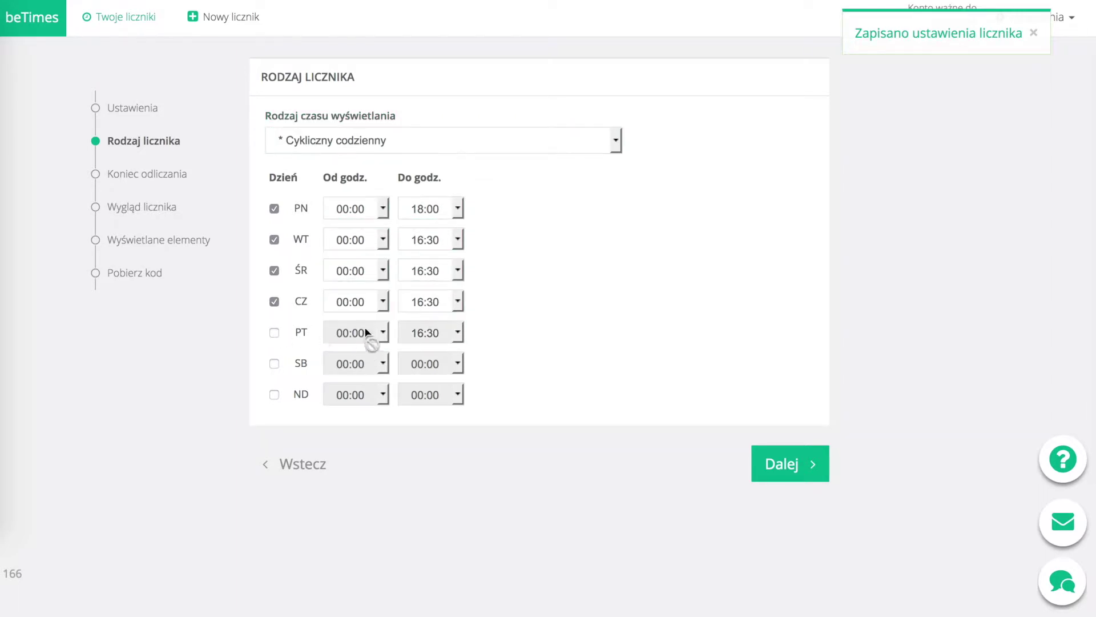
pyautogui.click(784, 459)
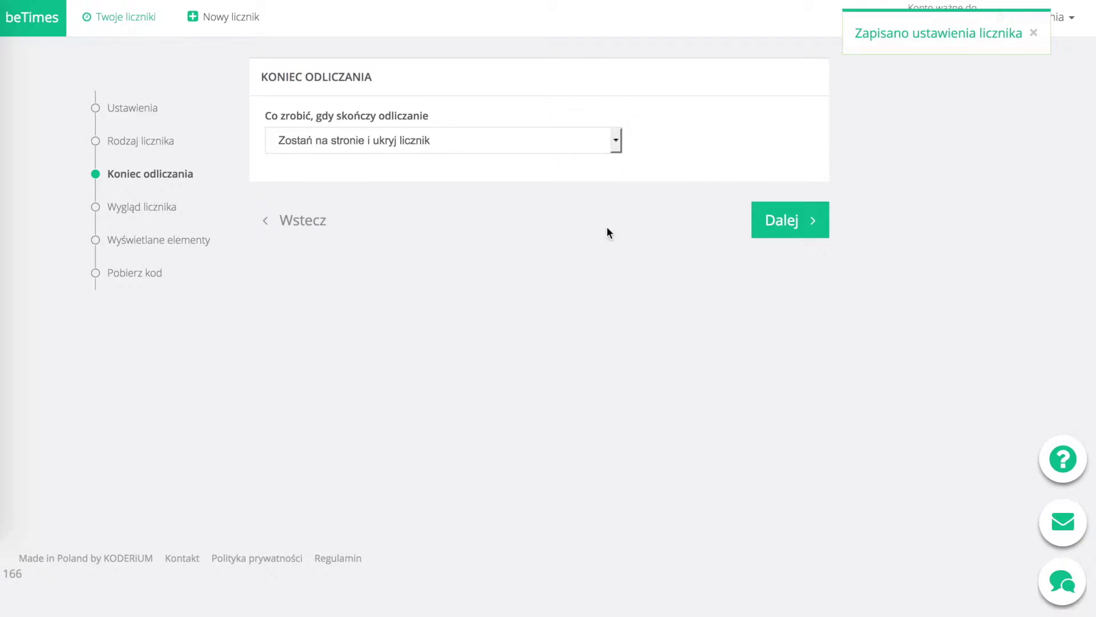
# Step: Accept hiding the counter when the countdown ends, and give it the Standardowy style at 326 px
pyautogui.click(793, 219)
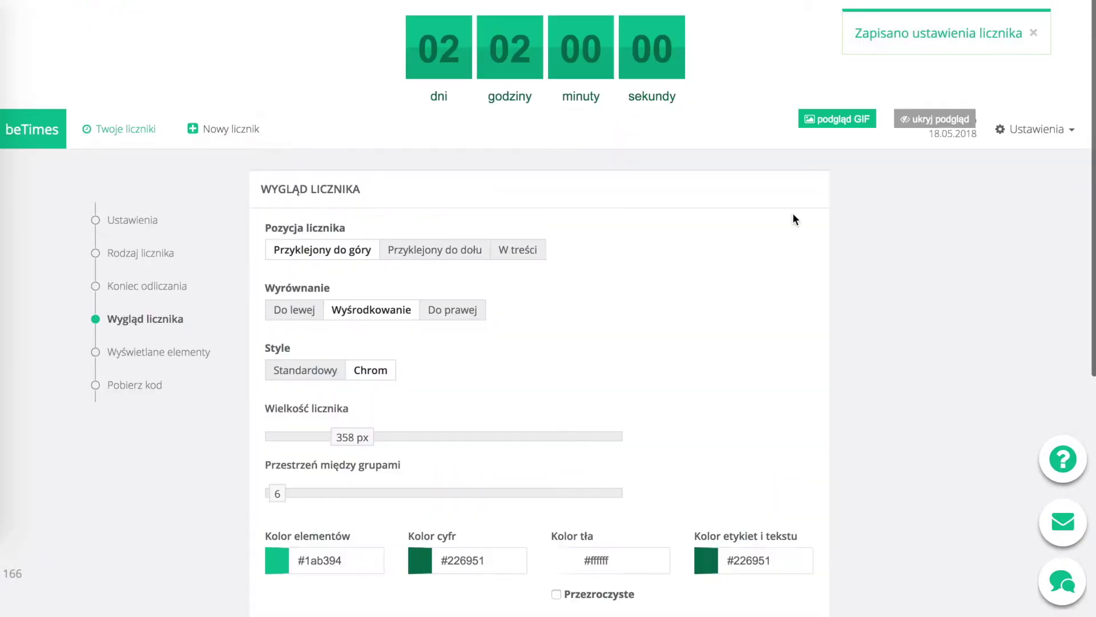
pyautogui.scroll(-2, 702, 237)
pyautogui.click(311, 304)
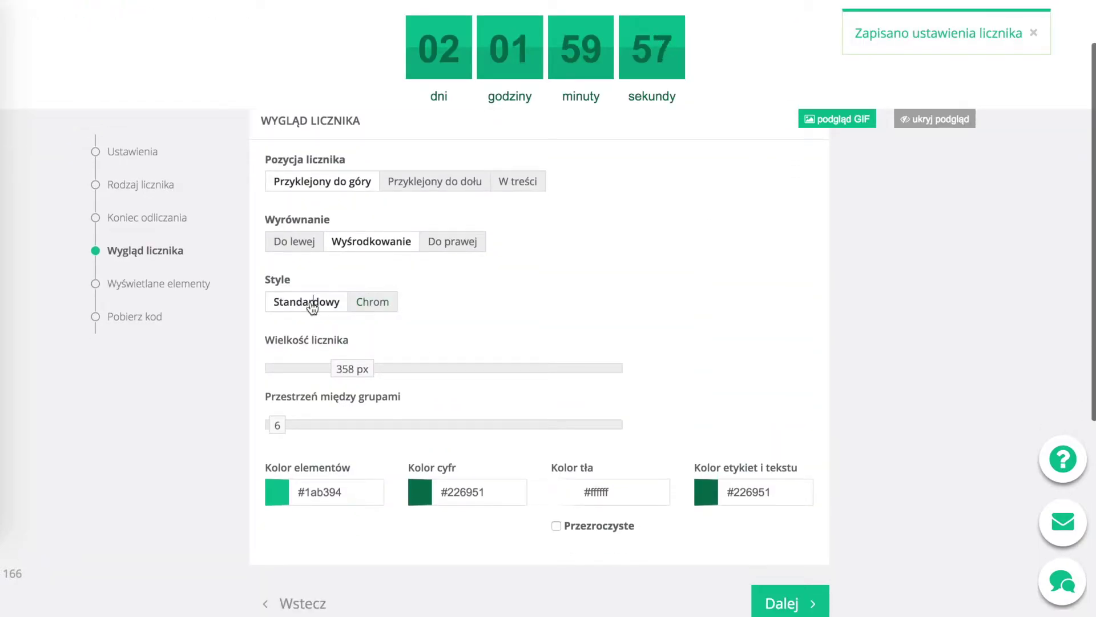
pyautogui.moveTo(348, 376); pyautogui.dragTo(247, 372)
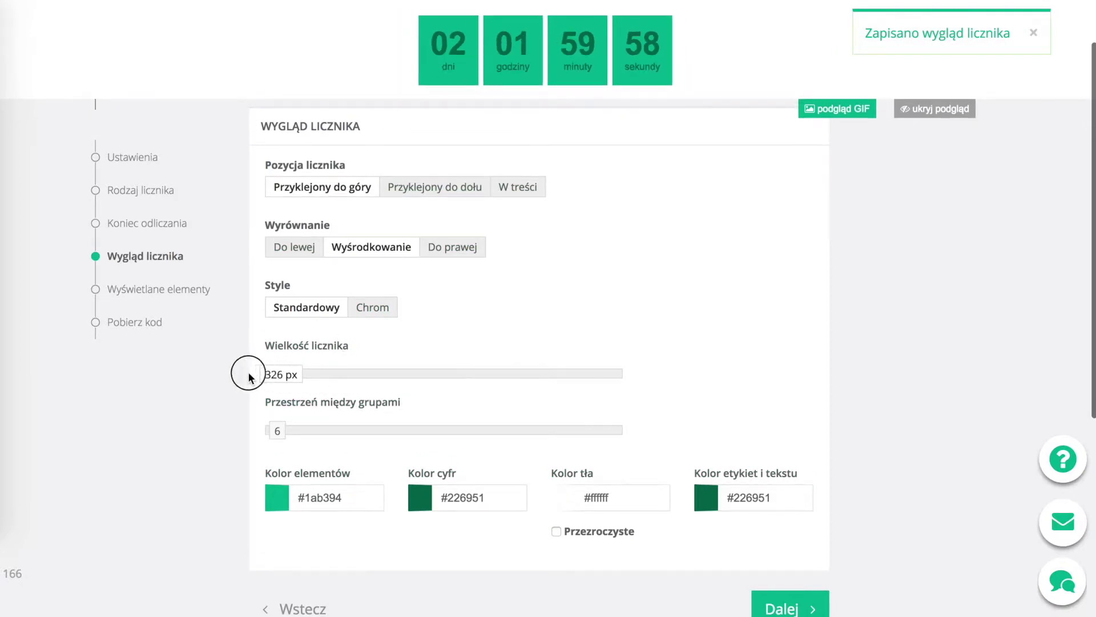
# Step: Change the colour of the counter's elements to #e0e0e0
pyautogui.click(343, 481)
pyautogui.moveTo(302, 420); pyautogui.dragTo(248, 353)
pyautogui.click(416, 303)
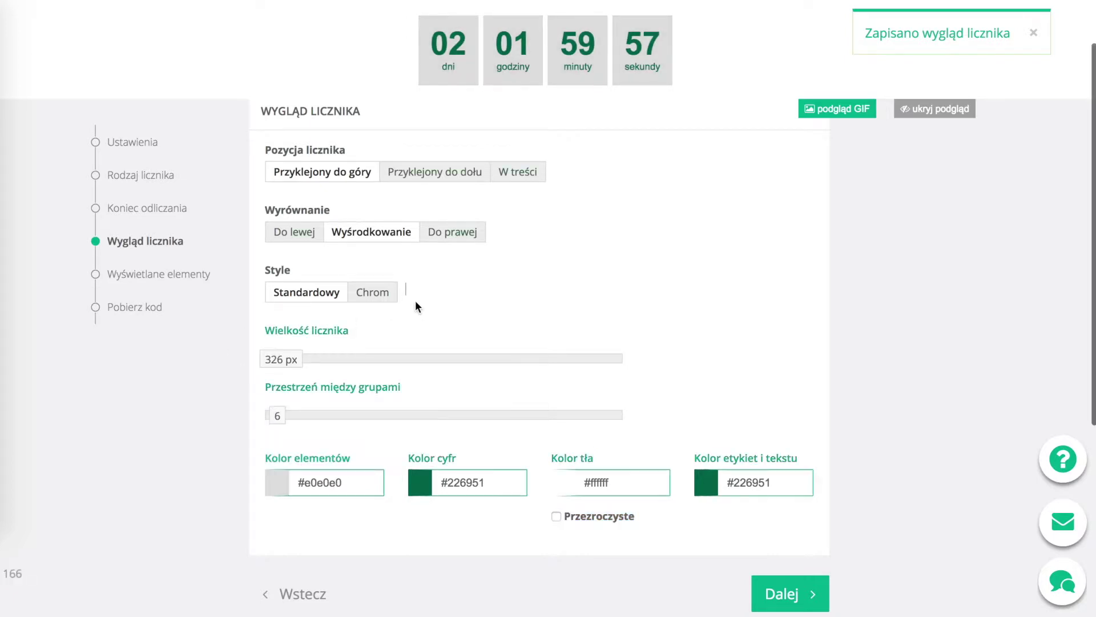
# Step: Place the counter within the content, aligned left, with a transparent background
pyautogui.click(521, 178)
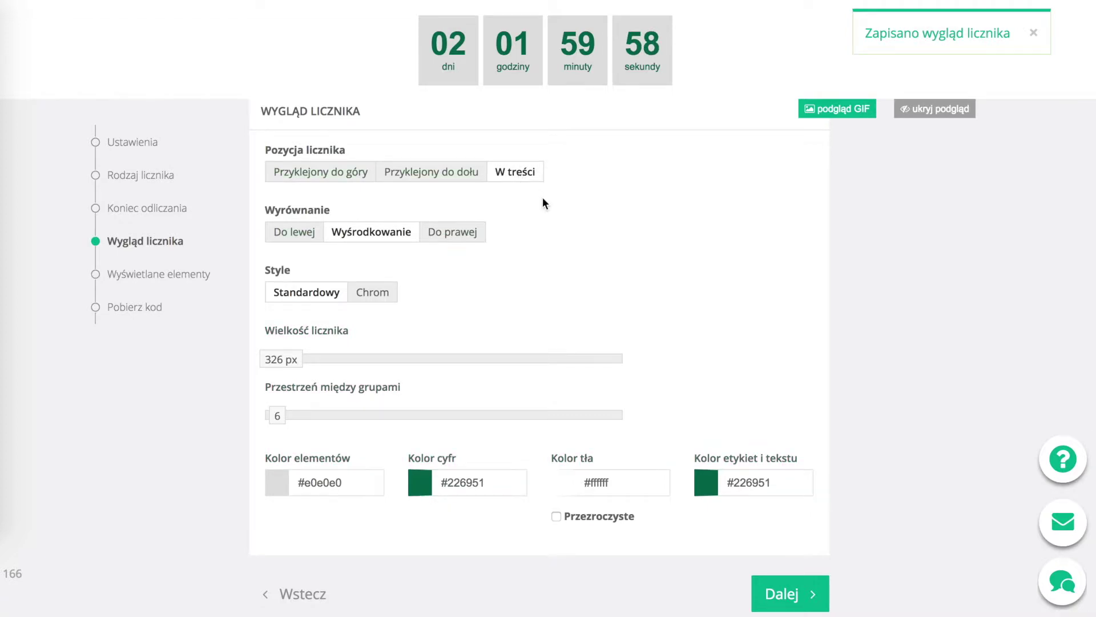
pyautogui.click(293, 234)
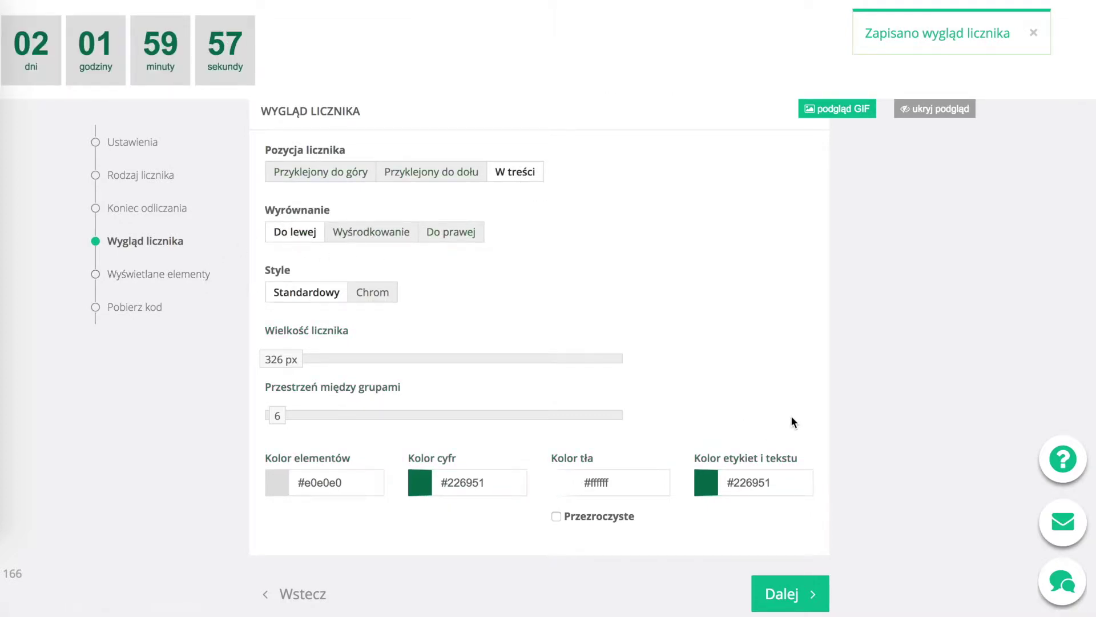
pyautogui.scroll(-1, 790, 416)
pyautogui.click(601, 471)
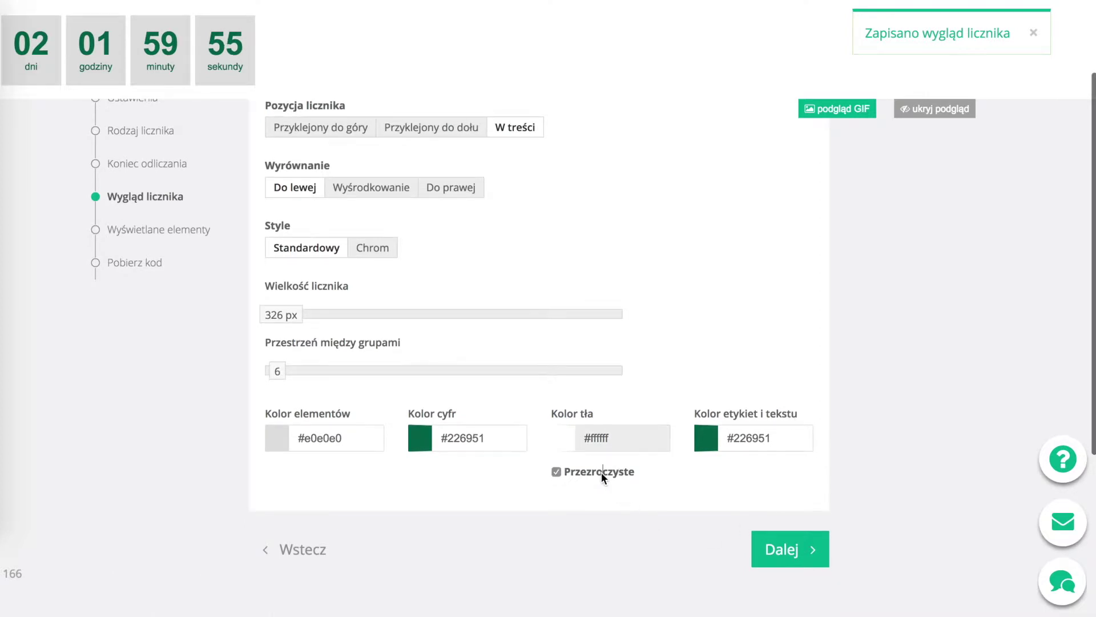
pyautogui.click(774, 547)
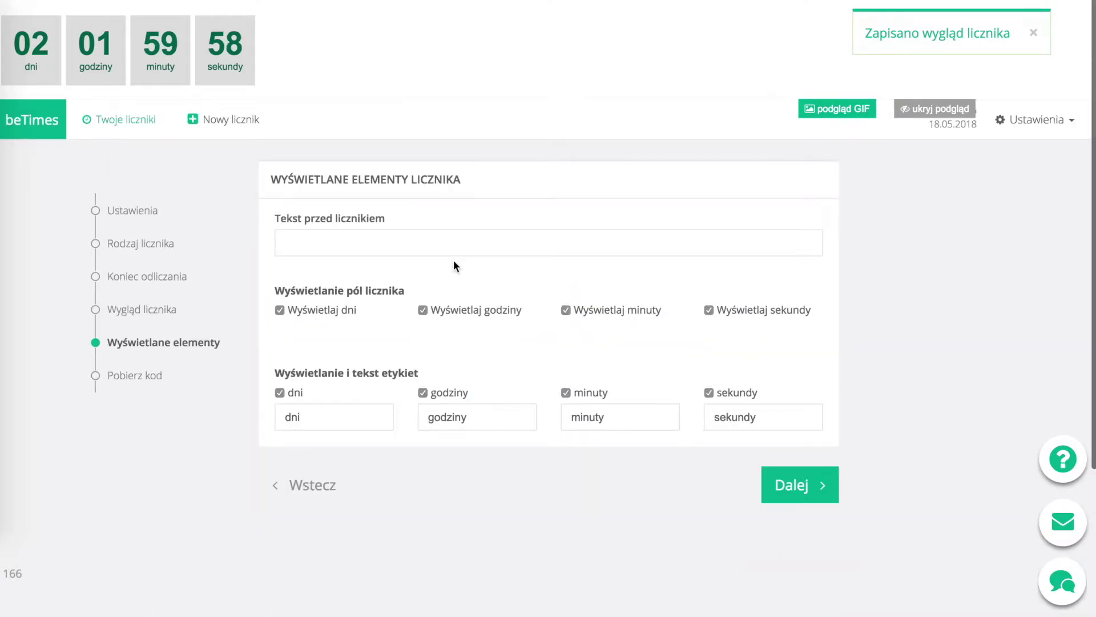
# Step: Set the text before the counter to "Gwarancja dostawy jutro. Zamów jeszcze dziś przez:" and hide the days field
pyautogui.click(455, 237)
pyautogui.write('Gwarancja dostawy jutro')
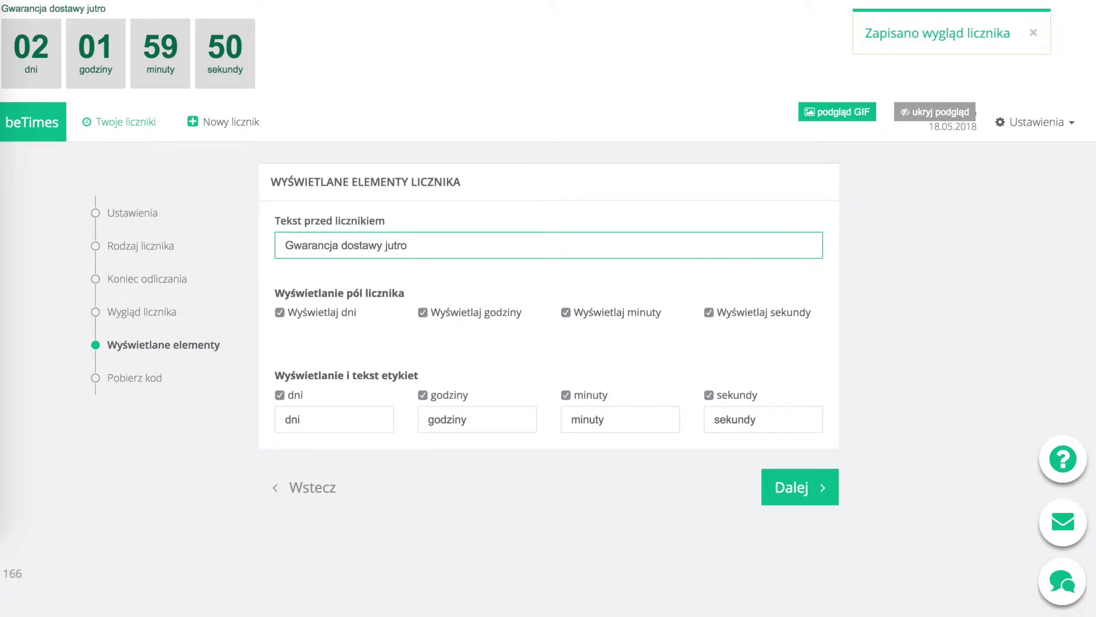
pyautogui.write('. Zamów jeszcze dziś przez')
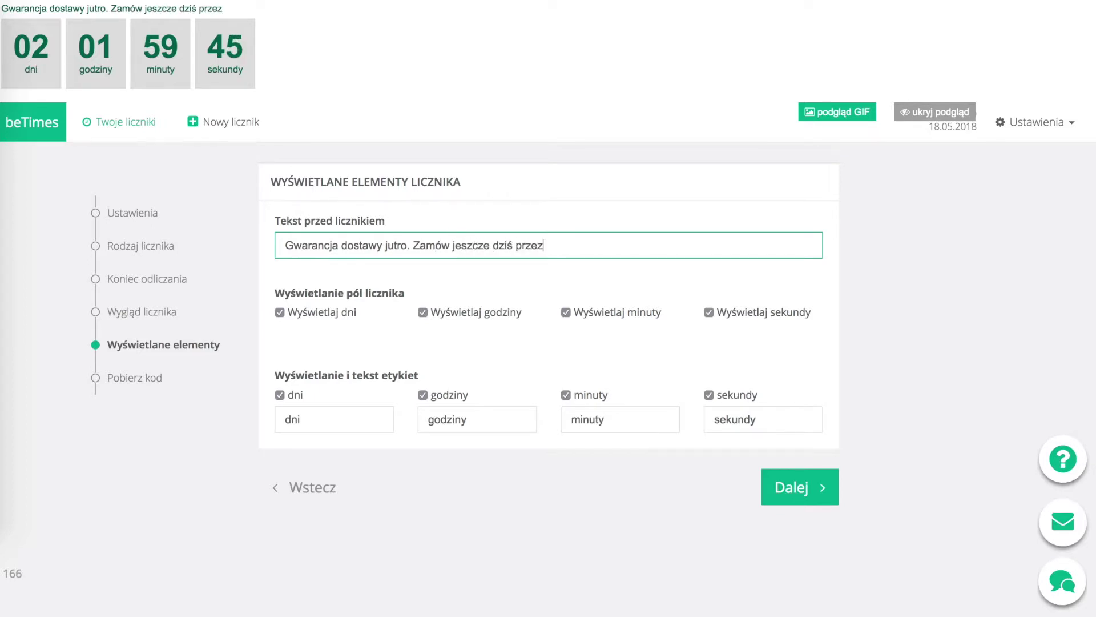
pyautogui.write(':')
pyautogui.click(462, 286)
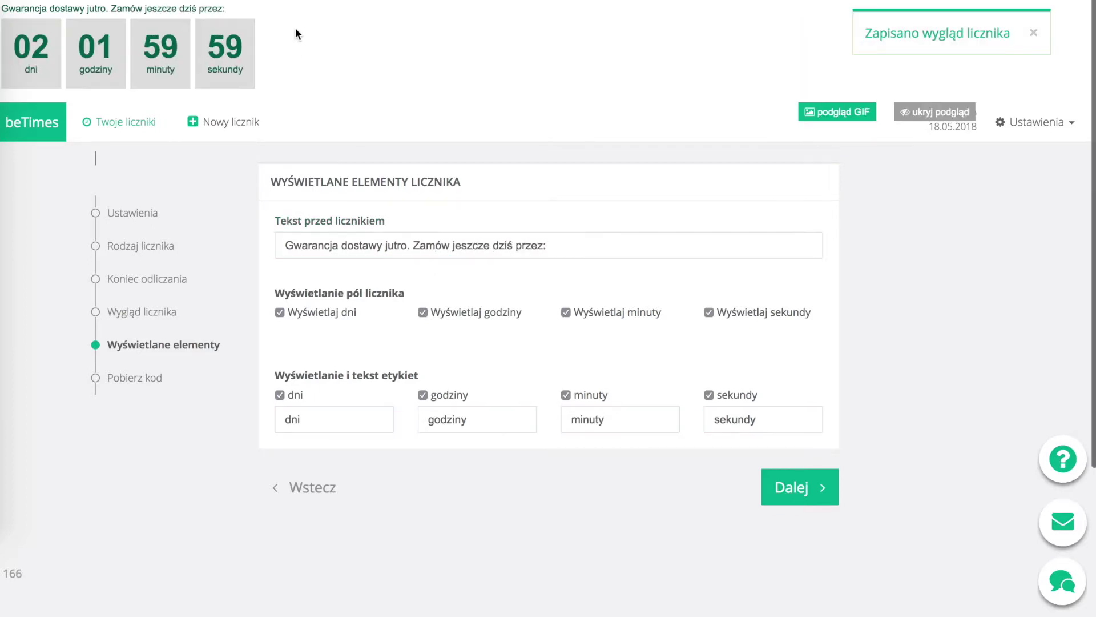
pyautogui.click(280, 312)
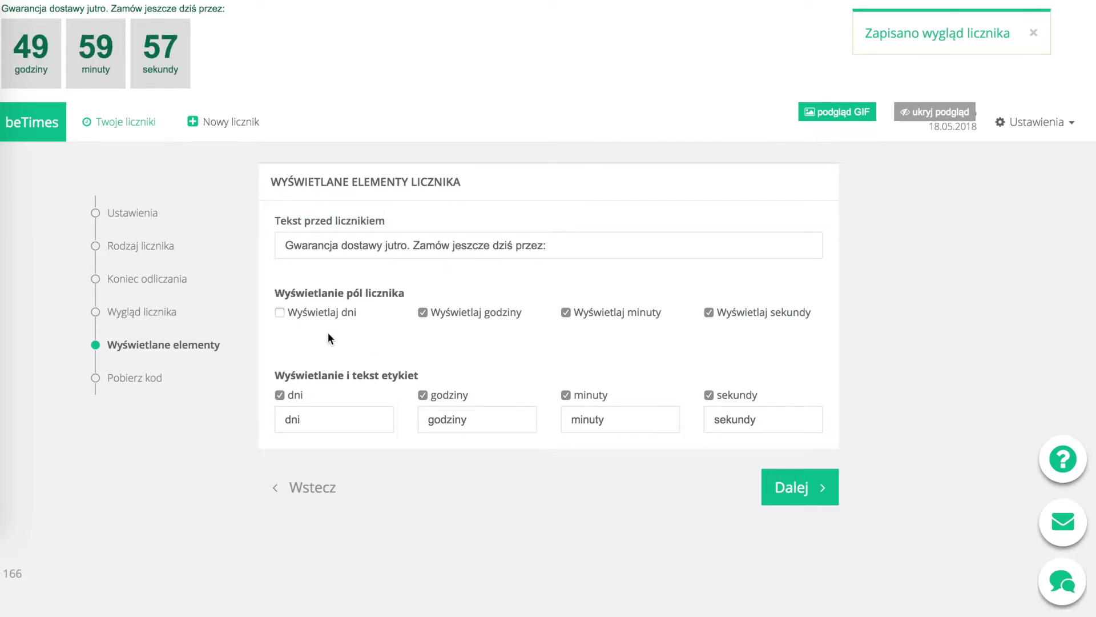
# Step: Return to the appearance settings, set the spacing between groups to 27, and proceed to the embed codes
pyautogui.click(311, 487)
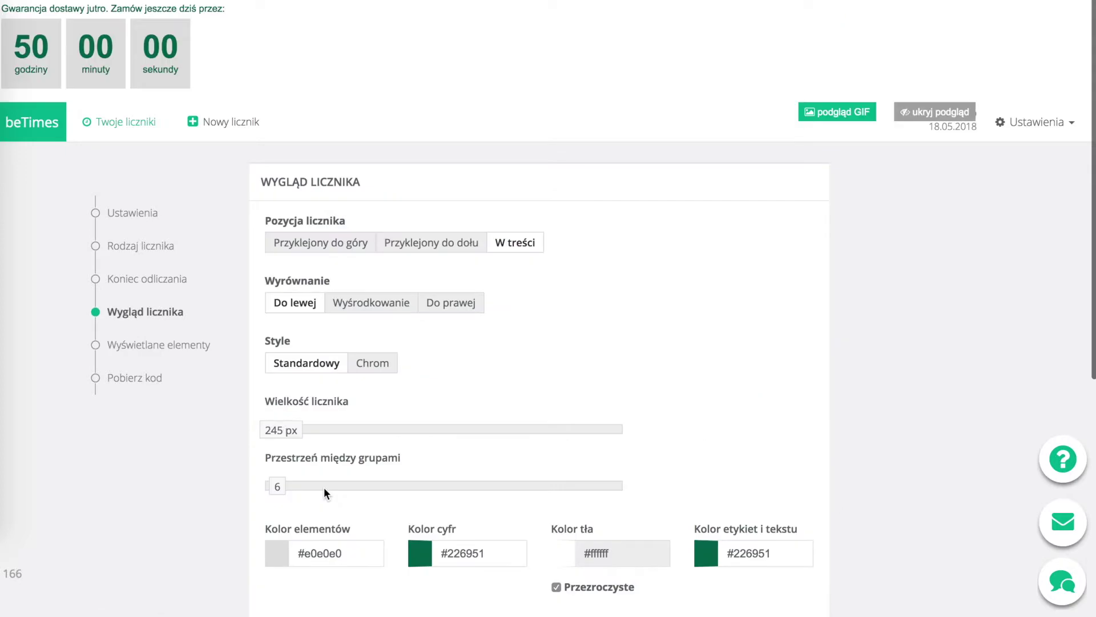
pyautogui.click(281, 485)
pyautogui.moveTo(281, 486); pyautogui.dragTo(379, 488)
pyautogui.scroll(-6, 695, 416)
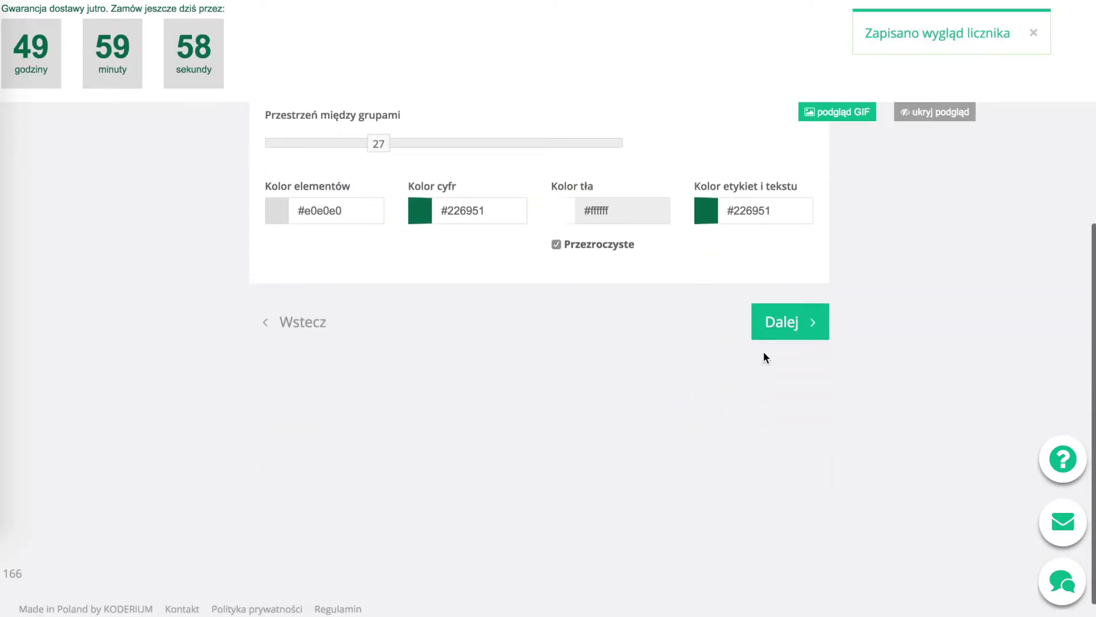
pyautogui.click(780, 335)
pyautogui.click(797, 307)
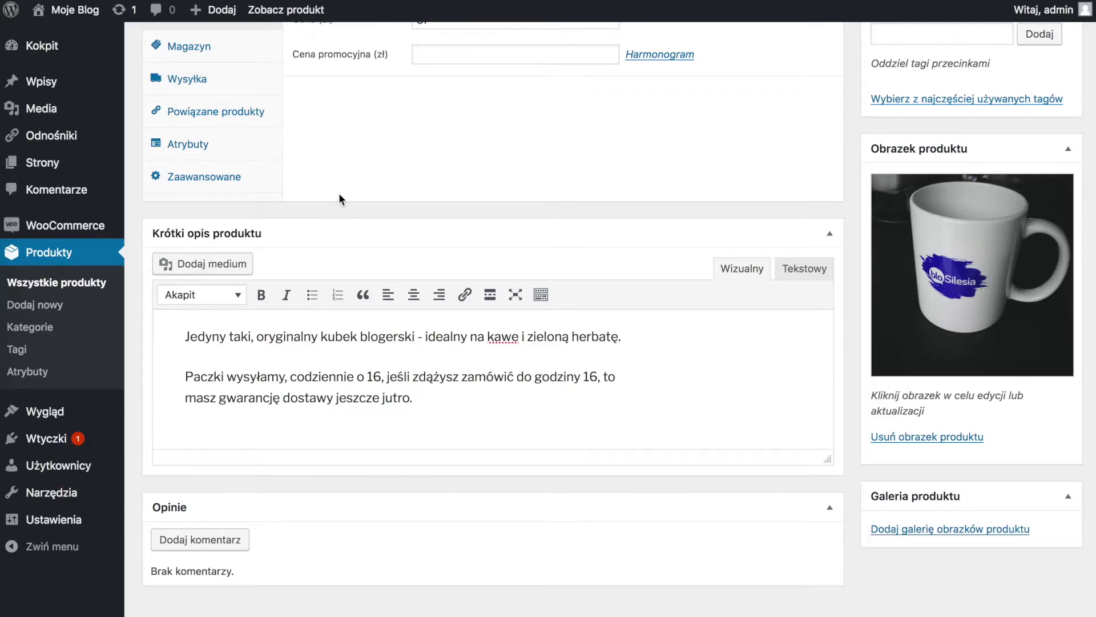
# Step: Switch to the WordPress product editor and show the product's short description as source text
pyautogui.scroll(10, 339, 197)
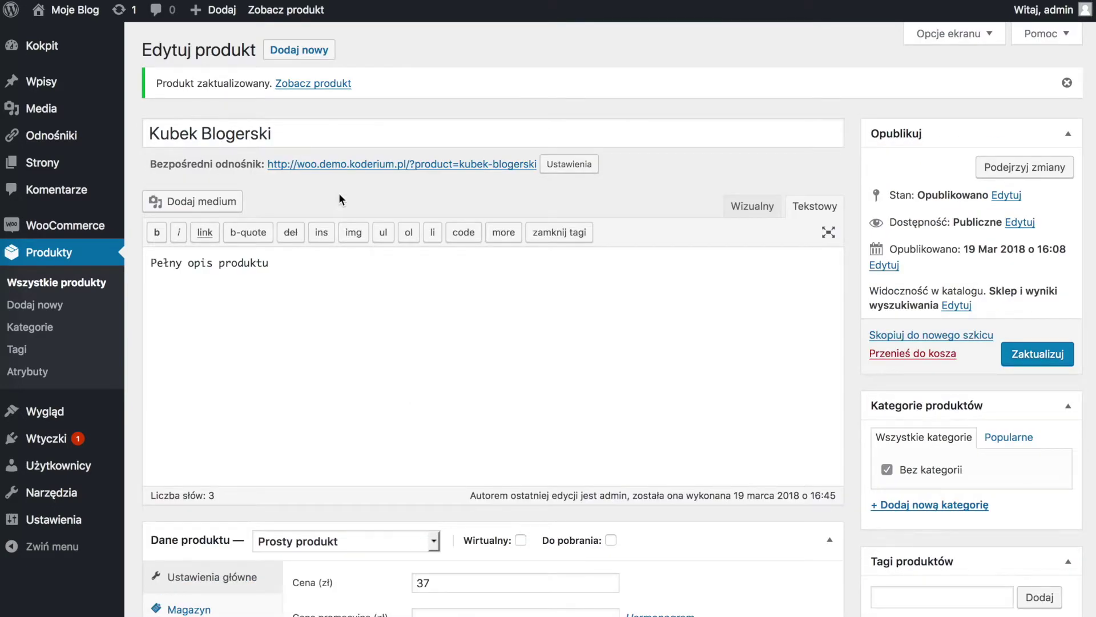
pyautogui.scroll(-1, 339, 197)
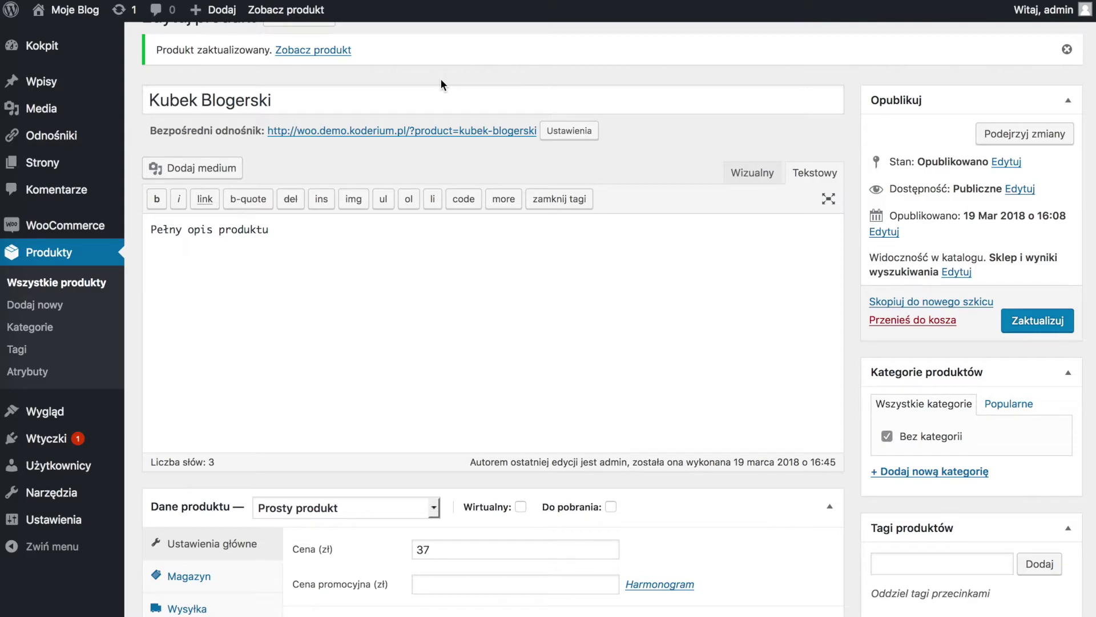
pyautogui.scroll(-8, 428, 179)
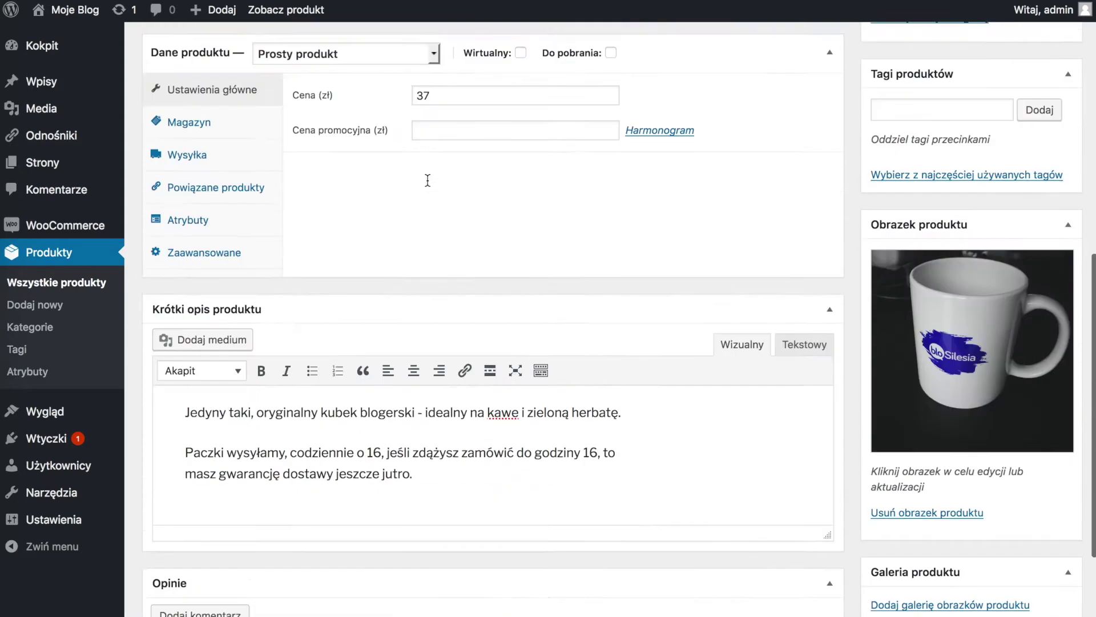
pyautogui.scroll(-2, 427, 179)
pyautogui.click(399, 329)
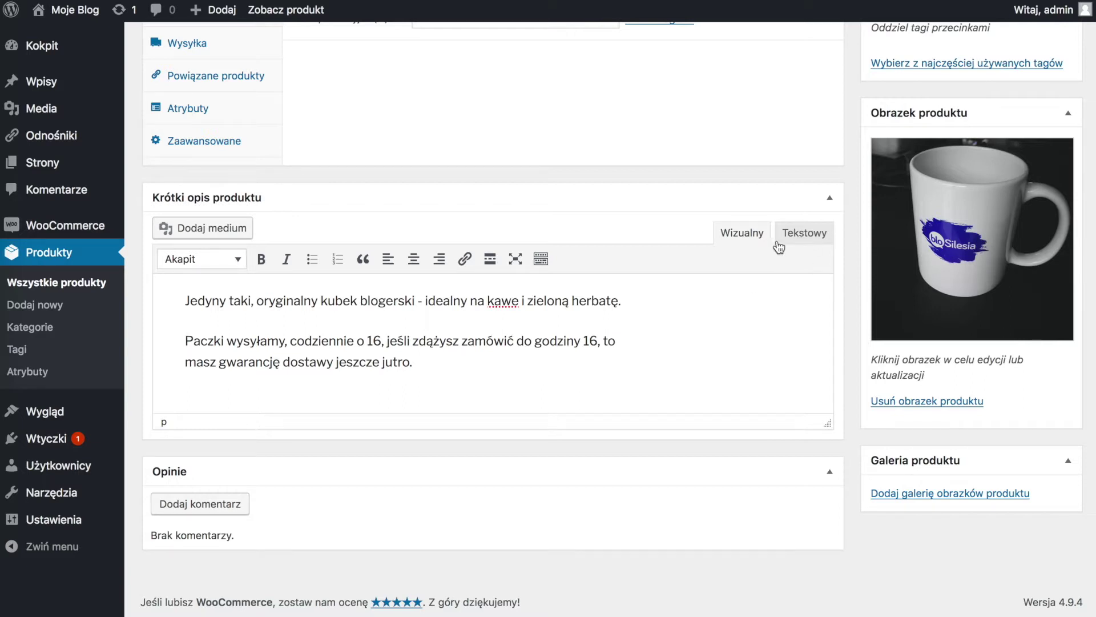
pyautogui.click(803, 236)
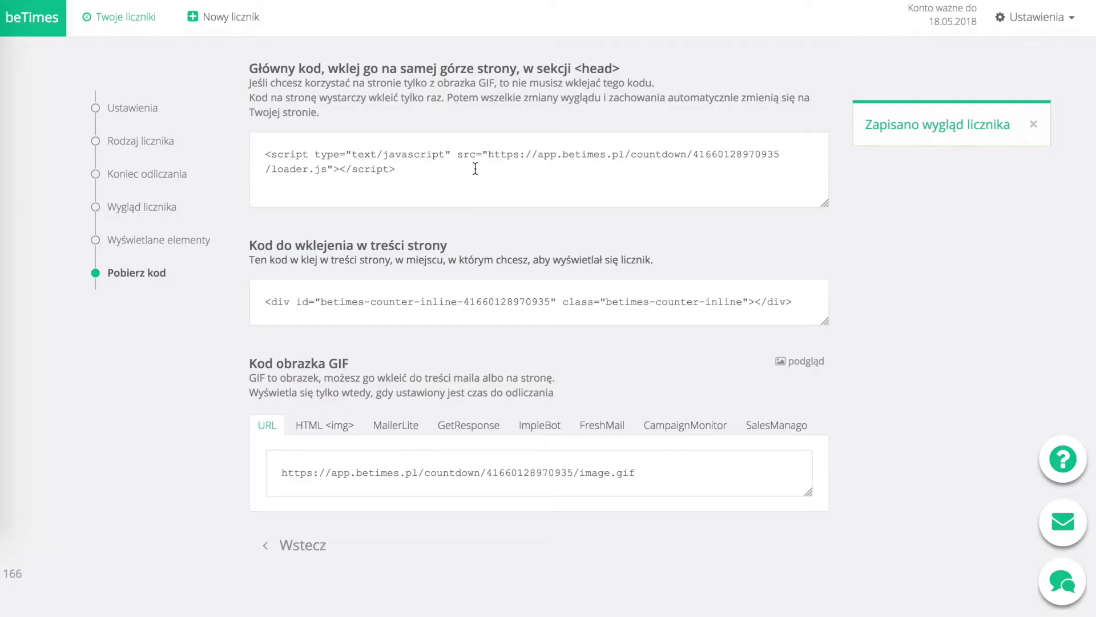
# Step: Copy the main loader script from beTimes and paste it on its own line above the short description text in WordPress
pyautogui.click(475, 168)
pyautogui.hotkey('ctrl', 'c')
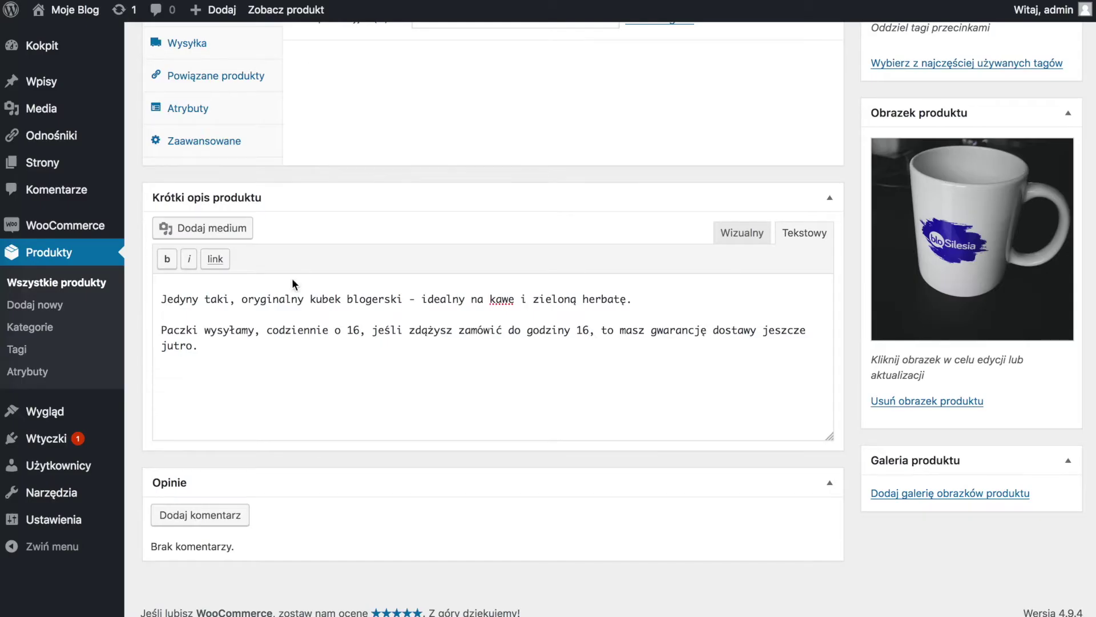
pyautogui.click(161, 298)
pyautogui.press('Return')
pyautogui.press('Up')
pyautogui.hotkey('ctrl', 'v')
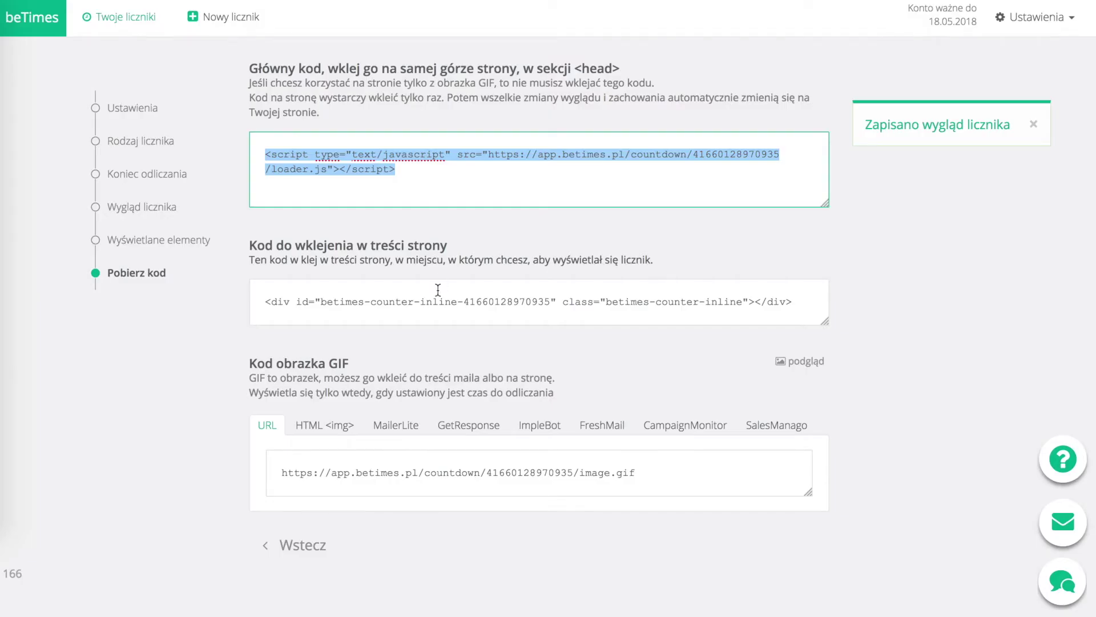
# Step: Copy the inline counter div code from beTimes and paste it on a new line at the end of the short description
pyautogui.click(436, 297)
pyautogui.hotkey('ctrl', 'c')
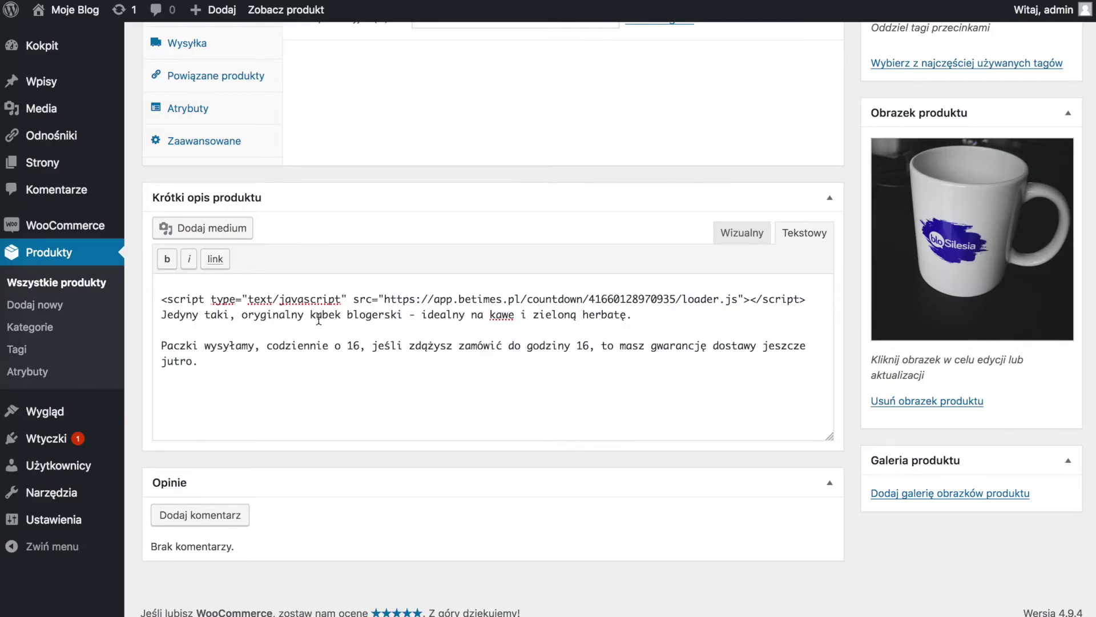
pyautogui.click(319, 327)
pyautogui.click(312, 361)
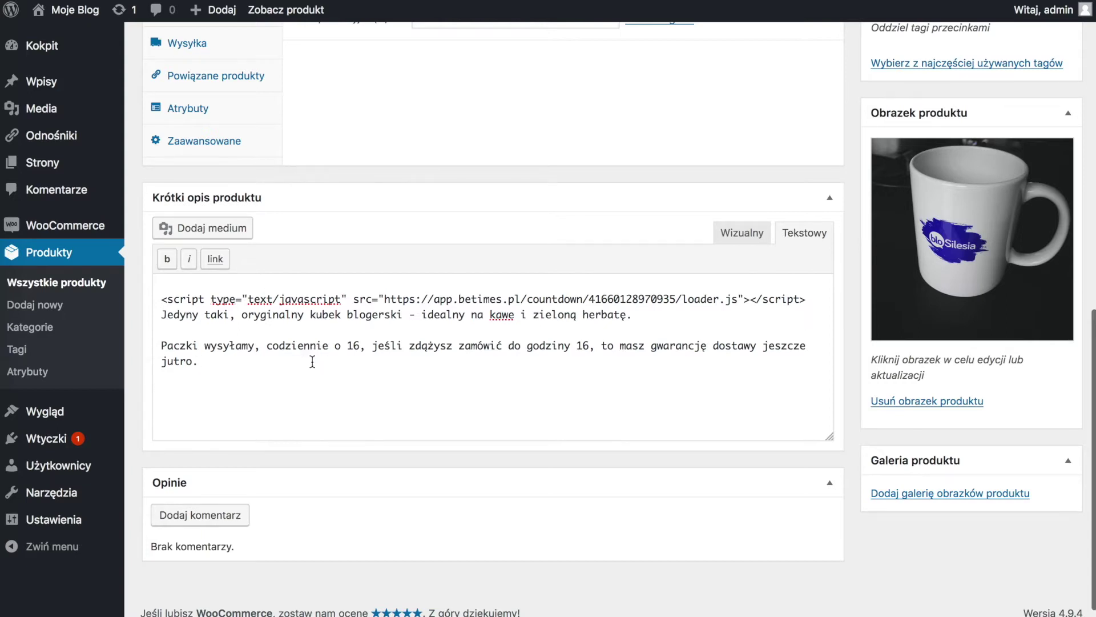
pyautogui.press('Return')
pyautogui.hotkey('ctrl', 'v')
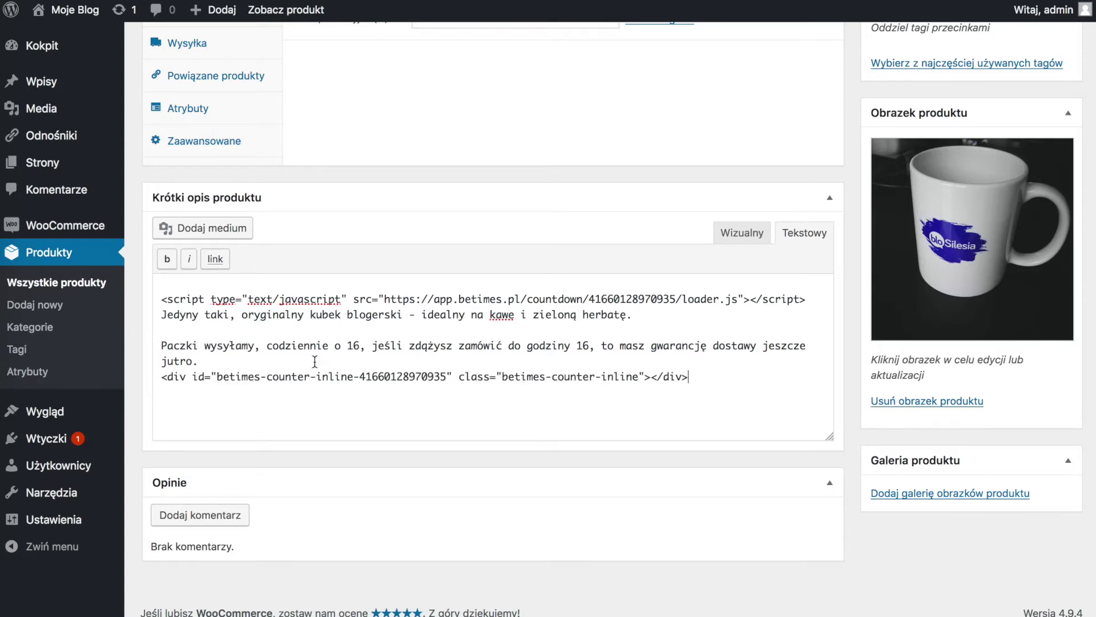
# Step: Update the published Kubek Blogerski product
pyautogui.scroll(6, 905, 454)
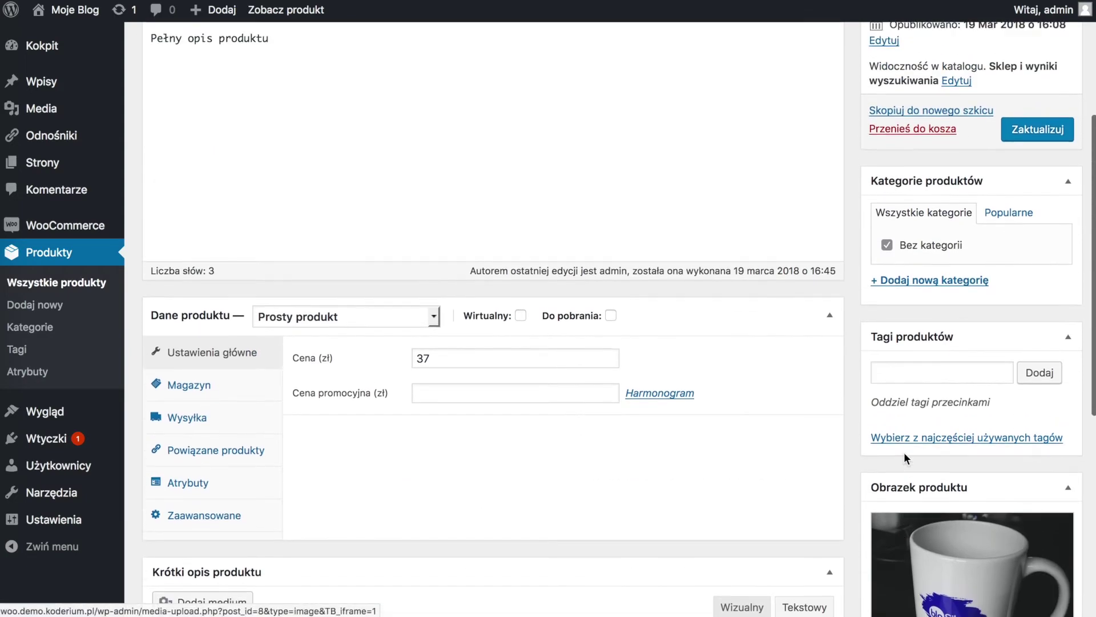
pyautogui.scroll(3, 903, 451)
pyautogui.click(1033, 281)
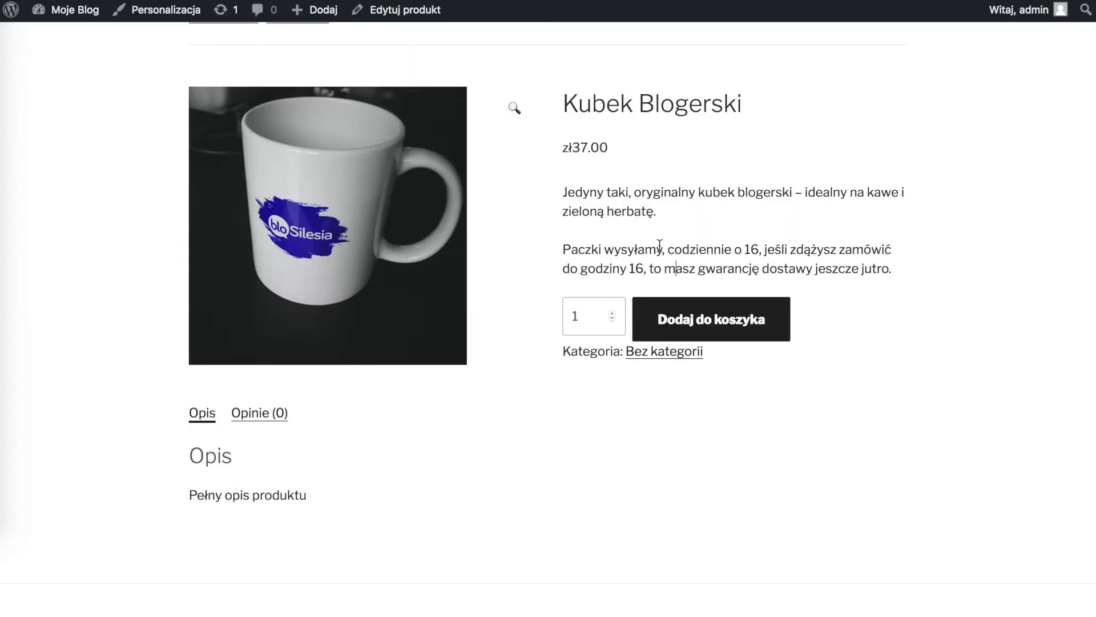
# Step: Check how the countdown counter appears below the short description on the Kubek Blogerski product page
pyautogui.scroll(2, 659, 246)
pyautogui.scroll(2, 659, 245)
pyautogui.scroll(-3, 658, 248)
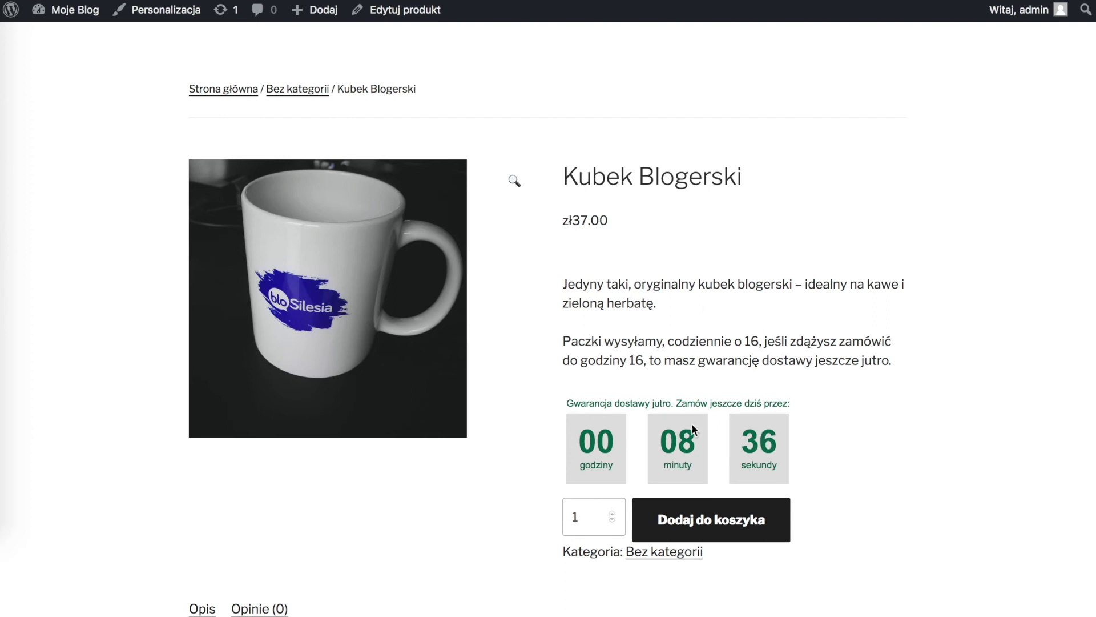
pyautogui.click(751, 323)
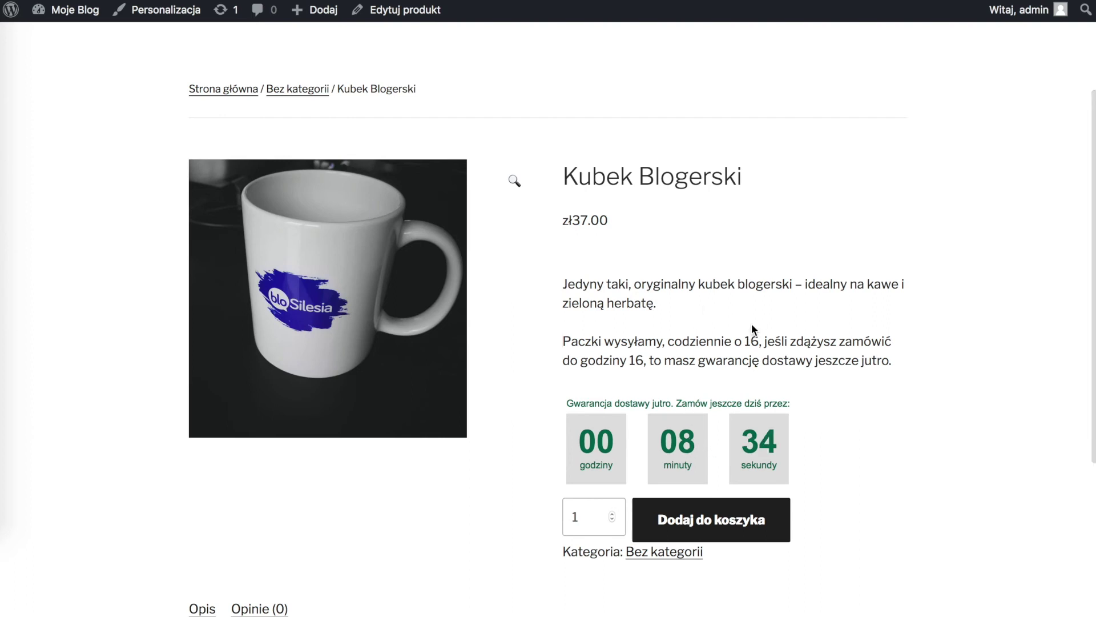
pyautogui.press('Down')
pyautogui.press('Down')
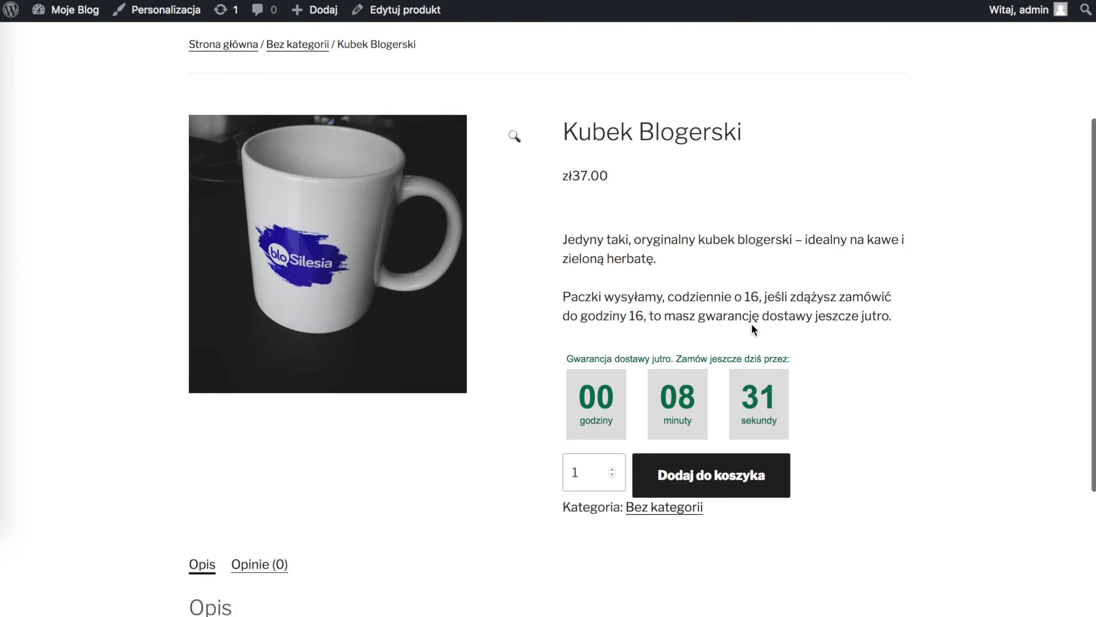